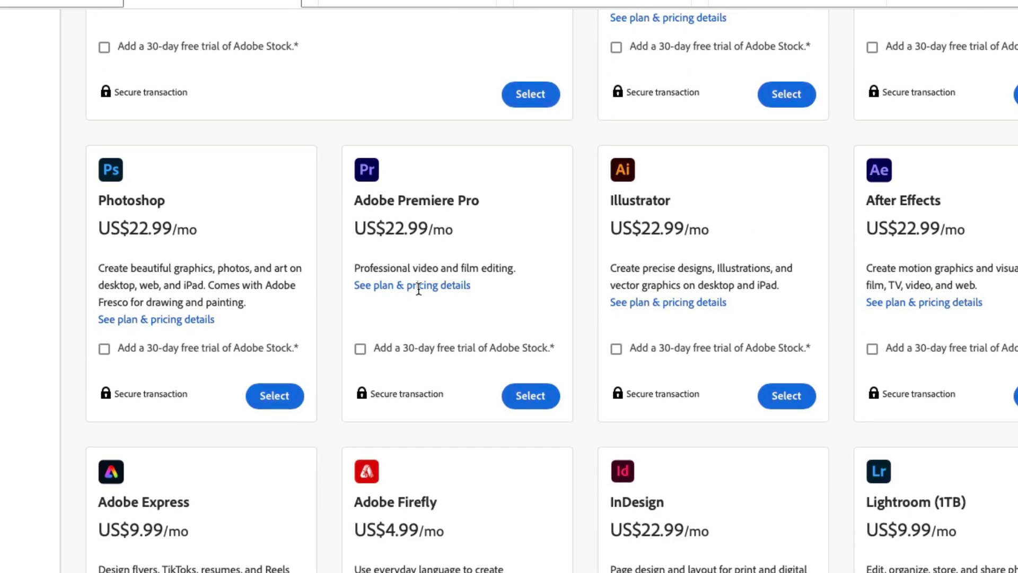
{"action": "scroll", "coordinate": [419, 289], "scroll_direction": "down", "scroll_amount": 2}
{"action": "scroll", "coordinate": [419, 289], "scroll_direction": "down", "scroll_amount": 1}
{"action": "scroll", "coordinate": [418, 292], "scroll_direction": "down", "scroll_amount": 2}
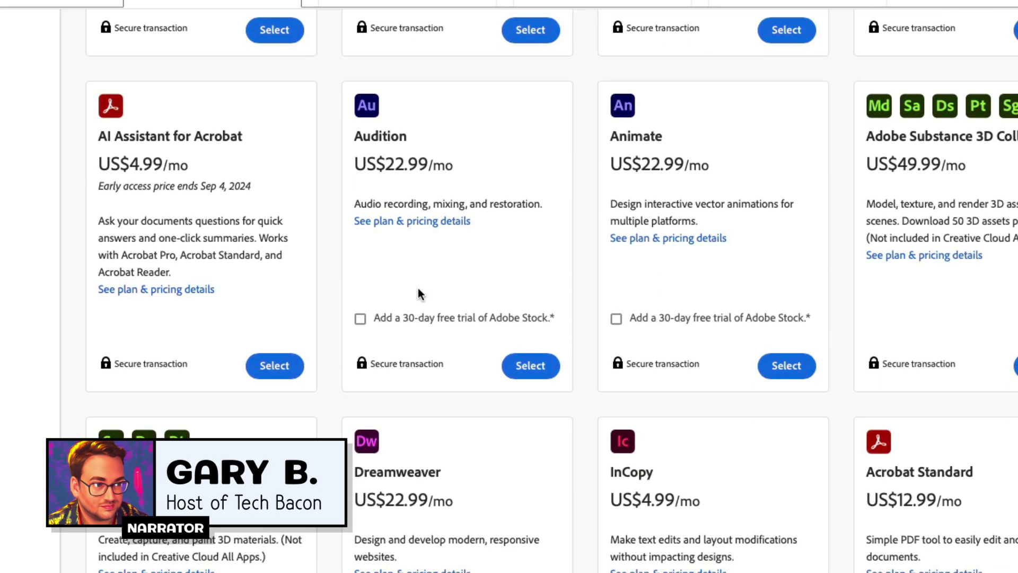
{"action": "scroll", "coordinate": [417, 292], "scroll_direction": "down", "scroll_amount": 1}
{"action": "scroll", "coordinate": [418, 293], "scroll_direction": "down", "scroll_amount": 2}
{"action": "scroll", "coordinate": [418, 293], "scroll_direction": "down", "scroll_amount": 3}
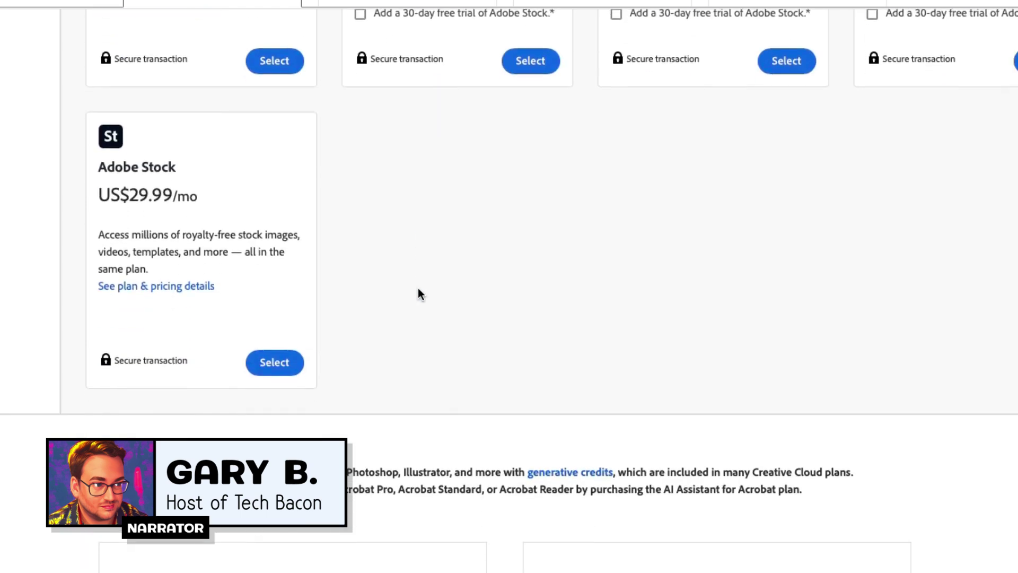
{"action": "scroll", "coordinate": [418, 293], "scroll_direction": "down", "scroll_amount": 1}
{"action": "scroll", "coordinate": [418, 293], "scroll_direction": "down", "scroll_amount": 1}
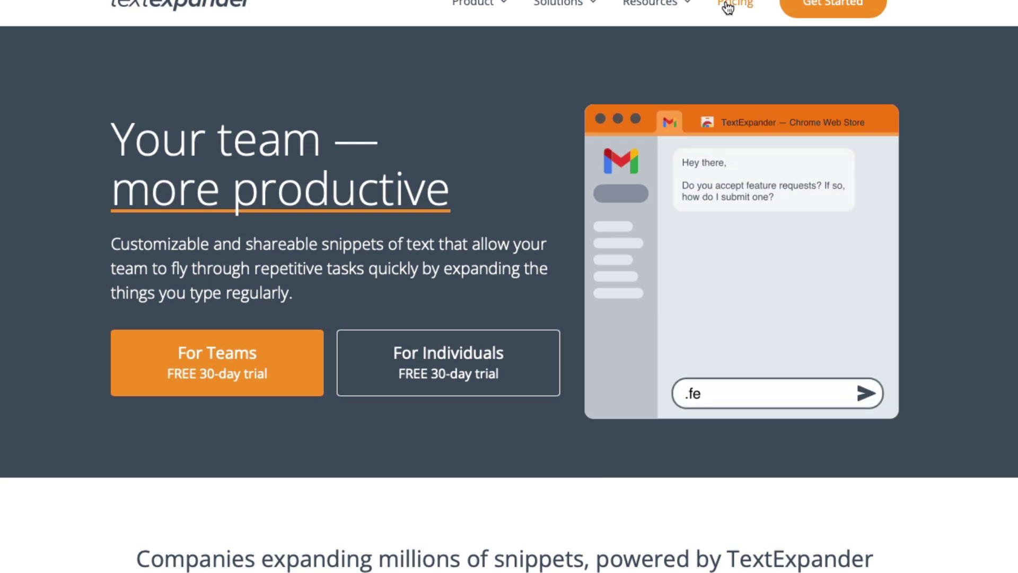
Open TextExpander's pricing page listing the Individual, Business, Growth and Enterprise plans.
{"action": "left_click", "coordinate": [728, 8]}
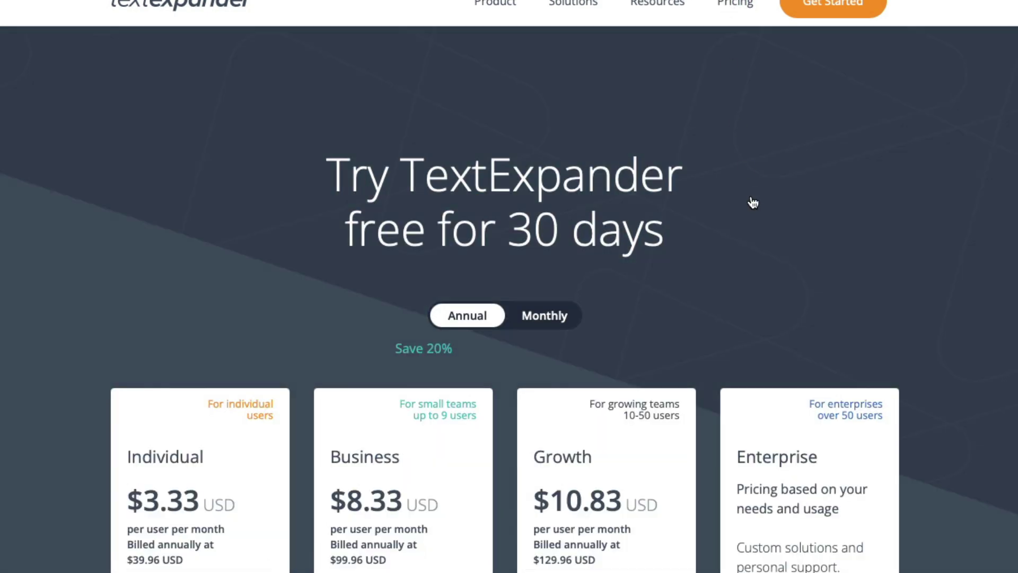
{"action": "scroll", "coordinate": [750, 199], "scroll_direction": "down", "scroll_amount": 2}
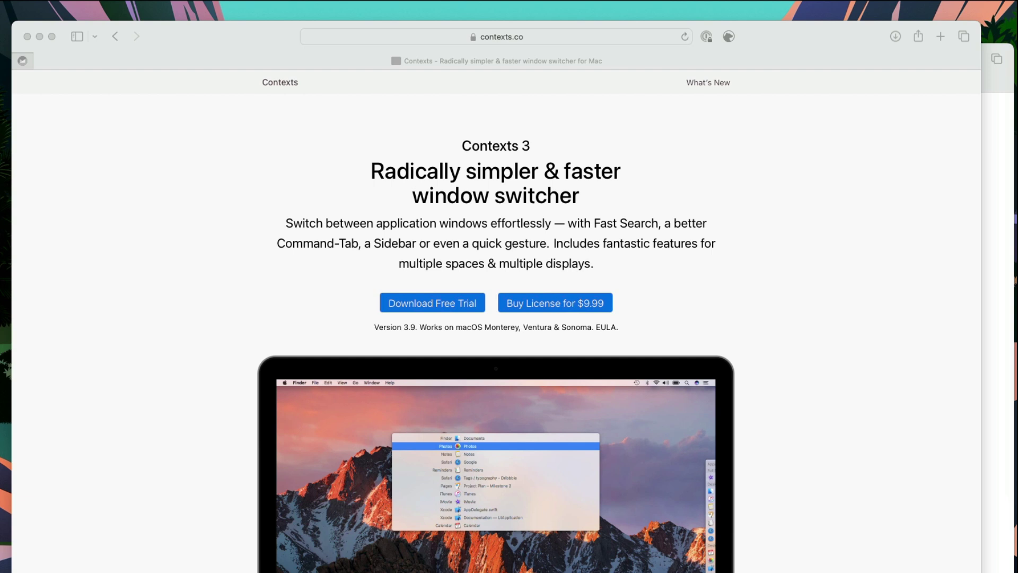
Bring the Safari window showing contexts.co to the front.
{"action": "left_click", "coordinate": [798, 260]}
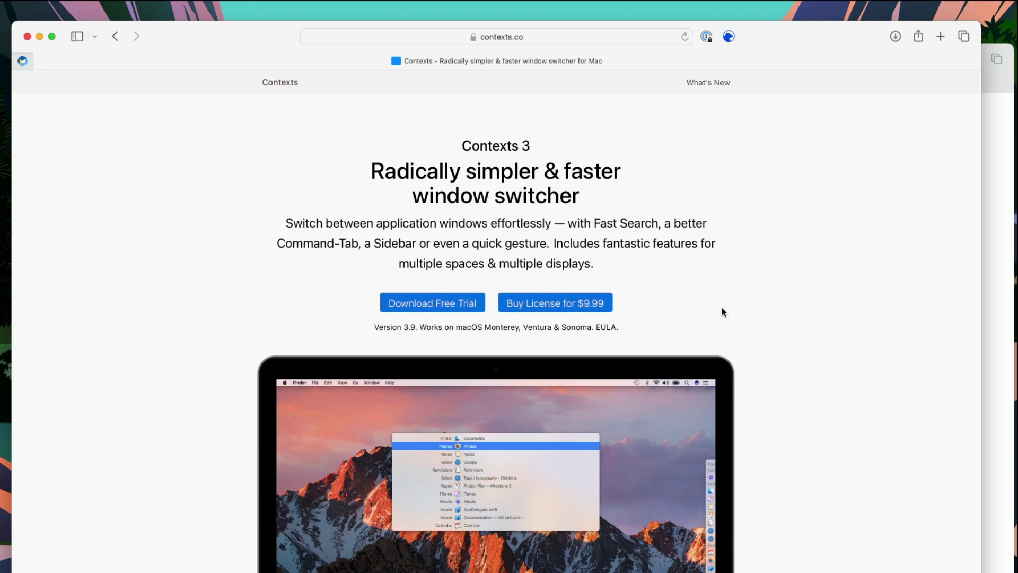
{"action": "key", "text": "cmd+Tab"}
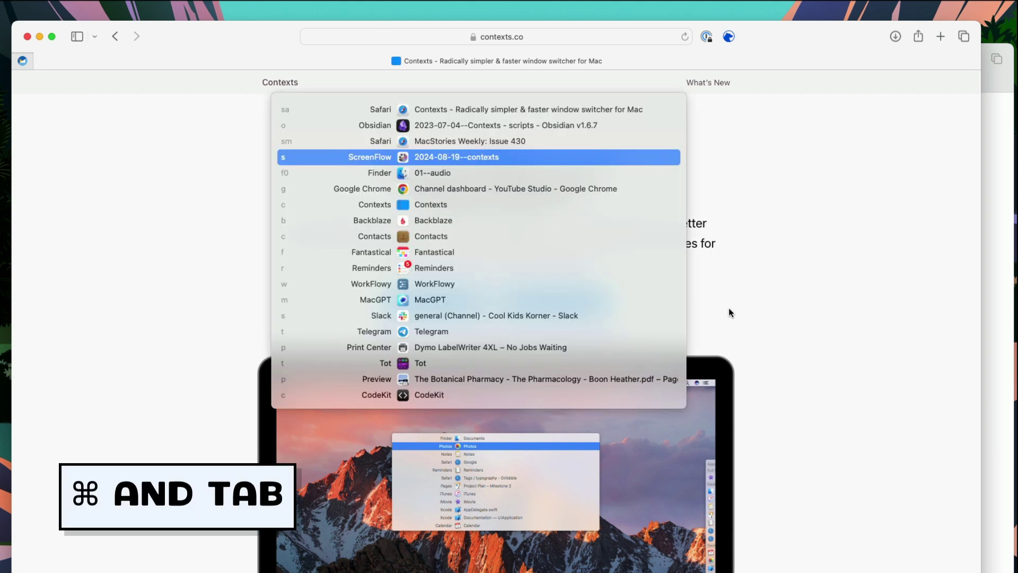
{"action": "key", "text": "super+Tab"}
{"action": "key", "text": "super+Tab"}
{"action": "key", "text": "super+Tab"}
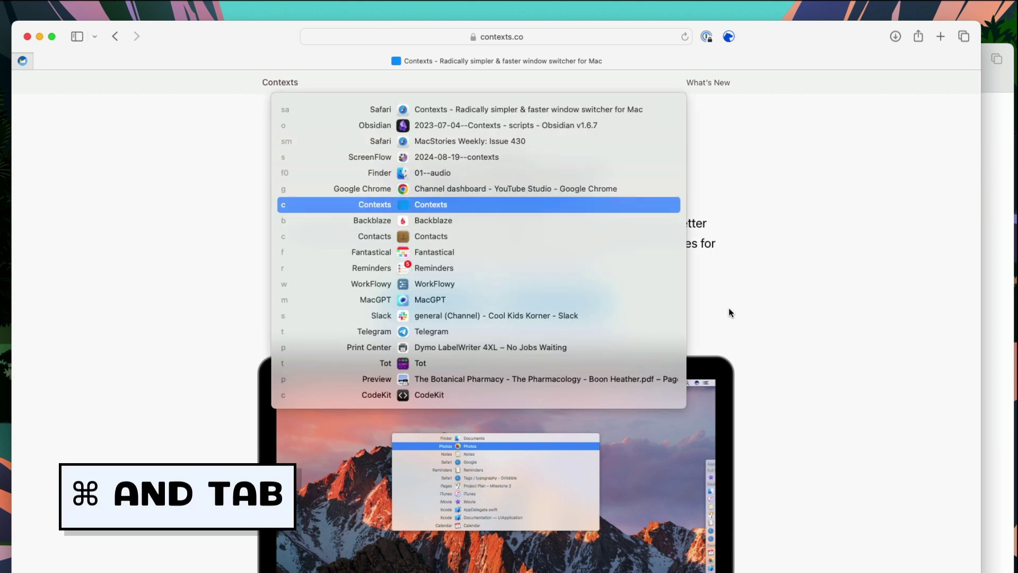
{"action": "key", "text": "super+shift+Tab"}
{"action": "key", "text": "super+shift+Tab"}
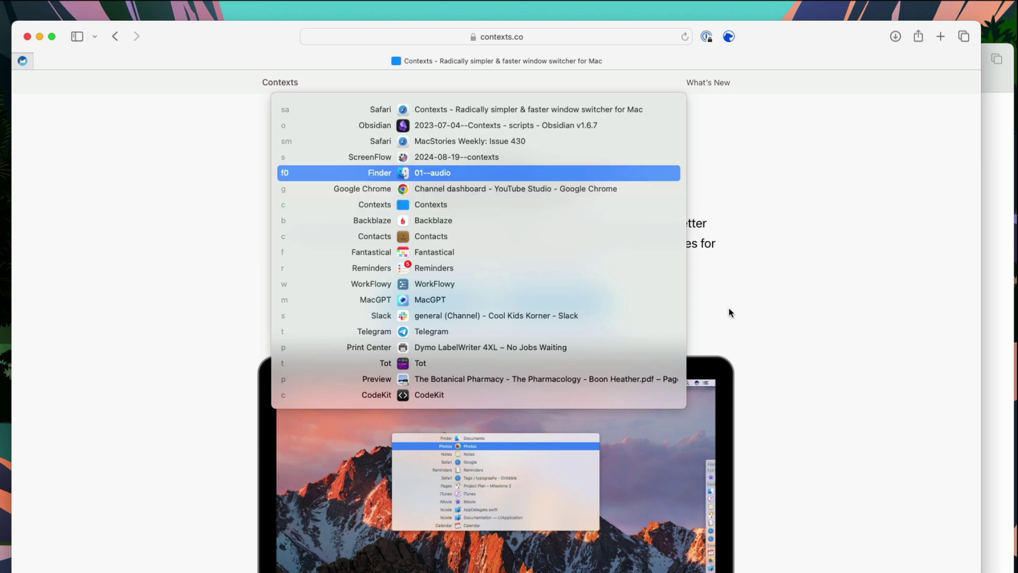
{"action": "key", "text": "super+shift+Tab"}
{"action": "key", "text": "super+shift+Tab"}
{"action": "key", "text": "super+Tab"}
{"action": "key", "text": "super+Tab"}
{"action": "key", "text": "super+Tab"}
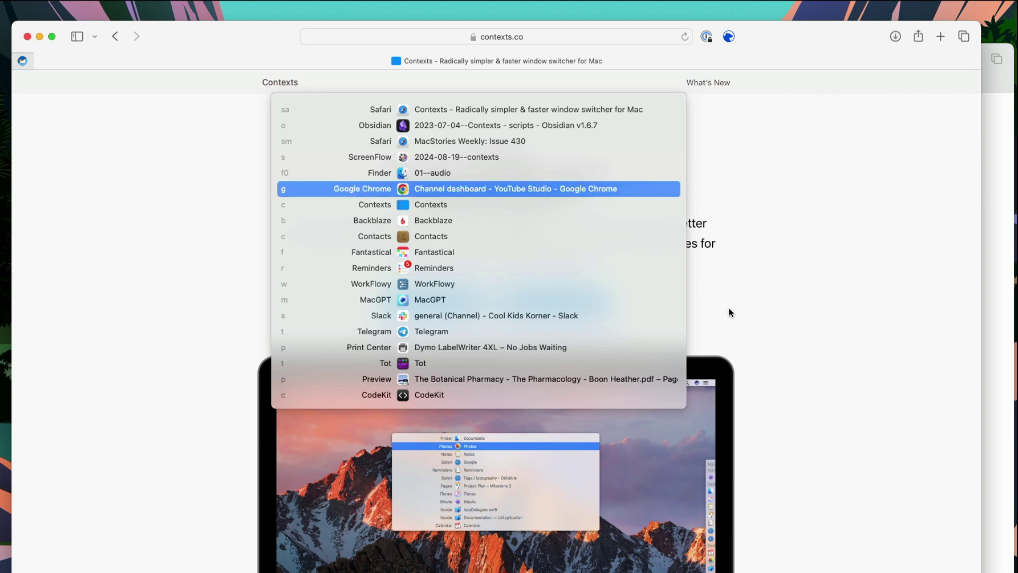
{"action": "key", "text": "super+shift+Tab"}
{"action": "key", "text": "super+shift+Tab"}
{"action": "key", "text": "super+shift+Tab"}
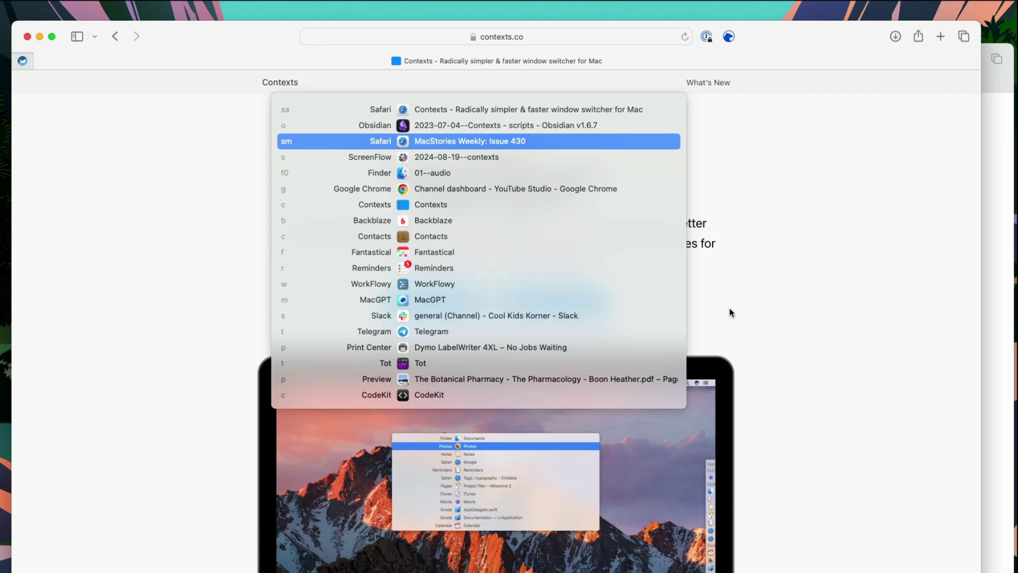
{"action": "type", "text": "s"}
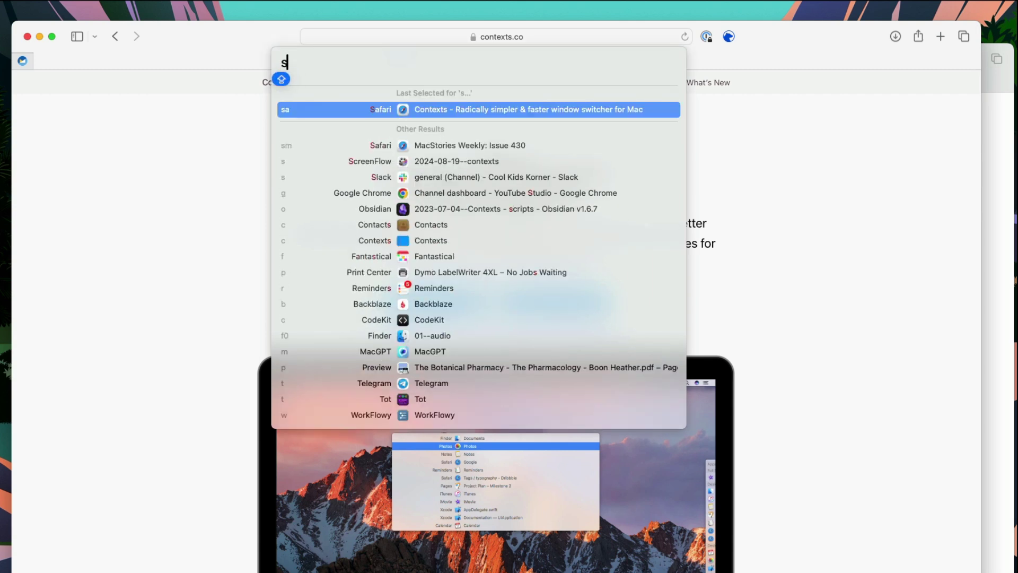
{"action": "type", "text": "a"}
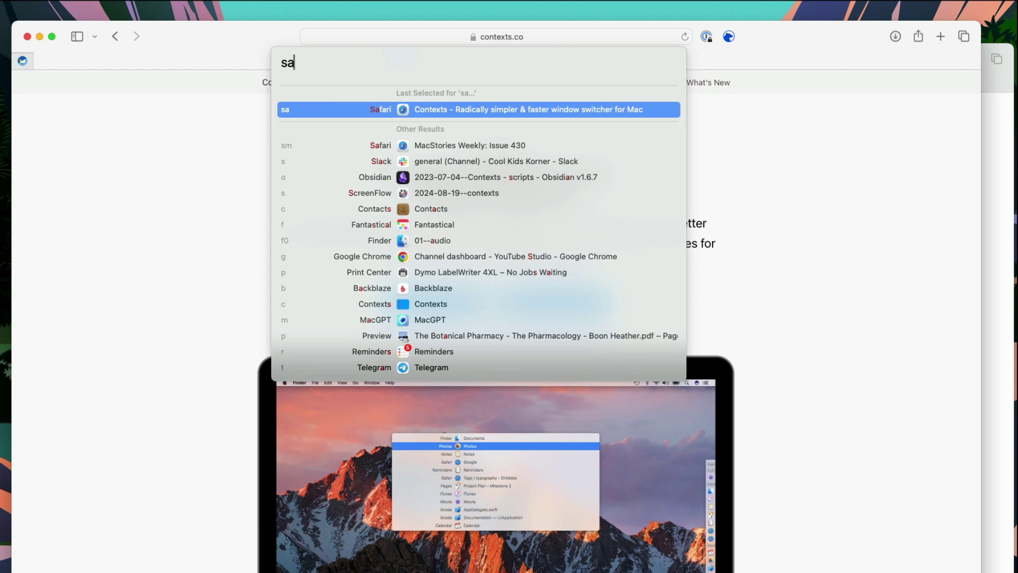
{"action": "key", "text": "Return"}
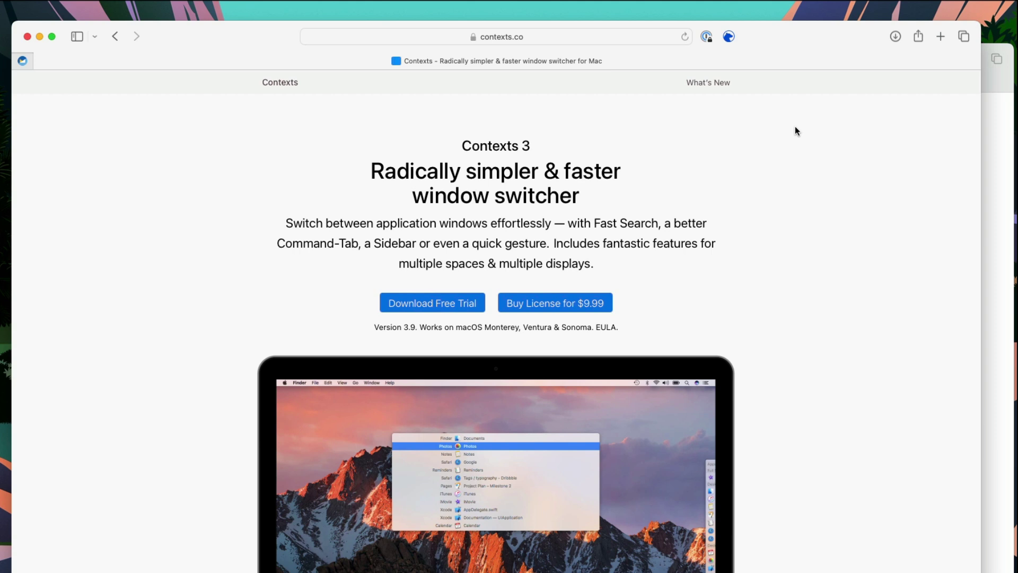
Open Contexts preferences and step through Appearance, General, Rules and Sidebar to the Panel pane.
{"action": "key", "text": "super+Tab"}
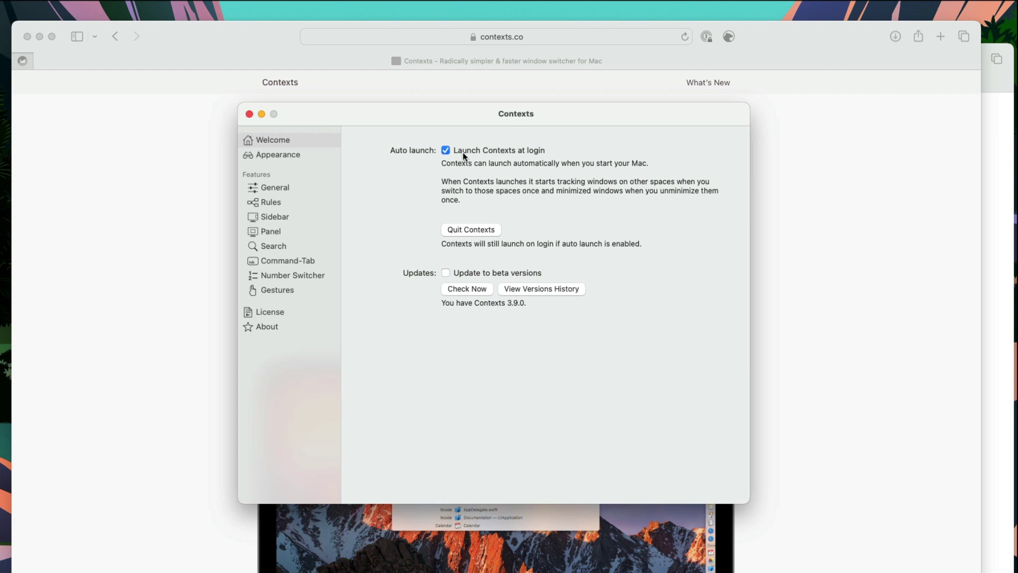
{"action": "left_click", "coordinate": [297, 156]}
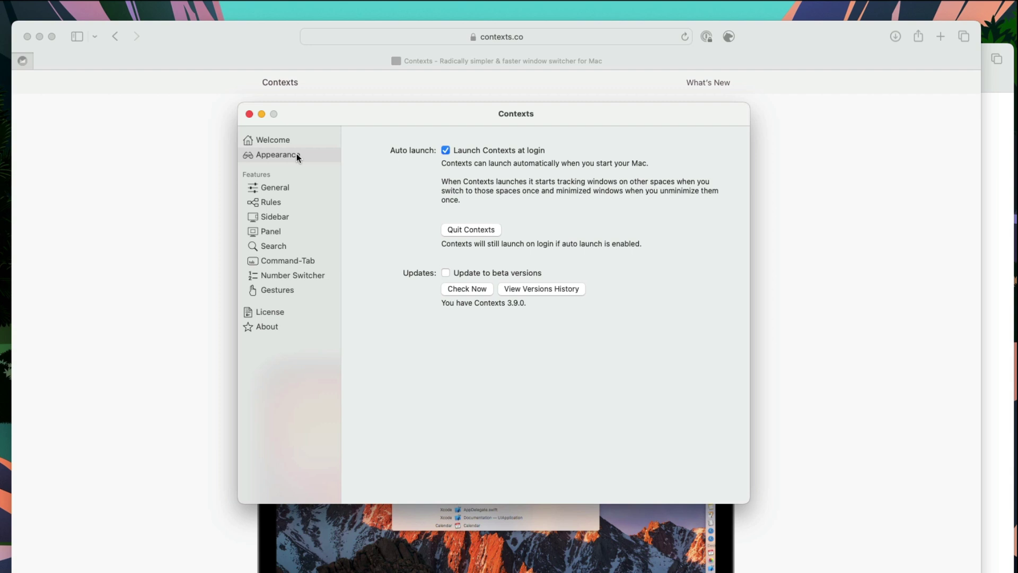
{"action": "left_click", "coordinate": [300, 189]}
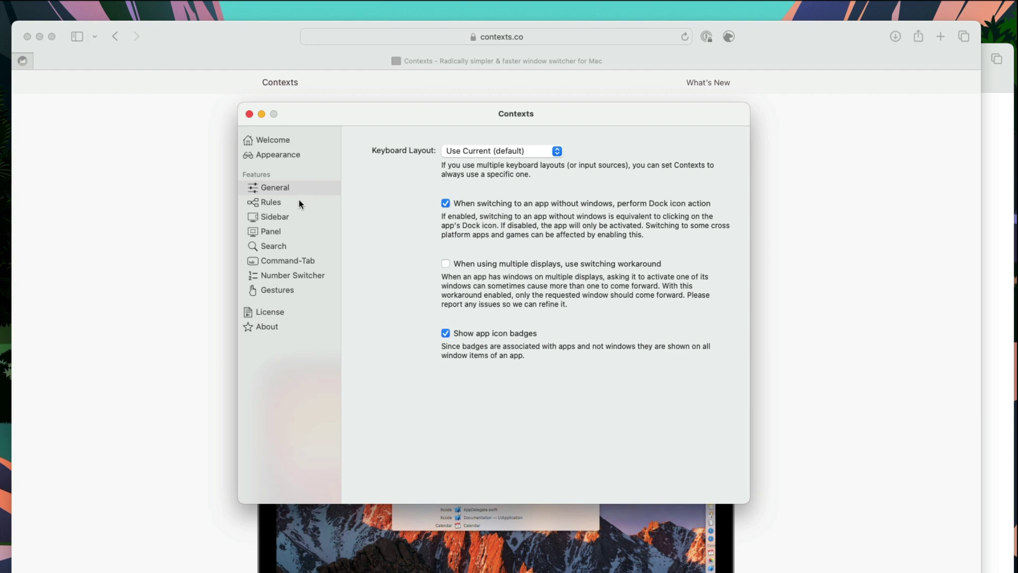
{"action": "left_click", "coordinate": [304, 205]}
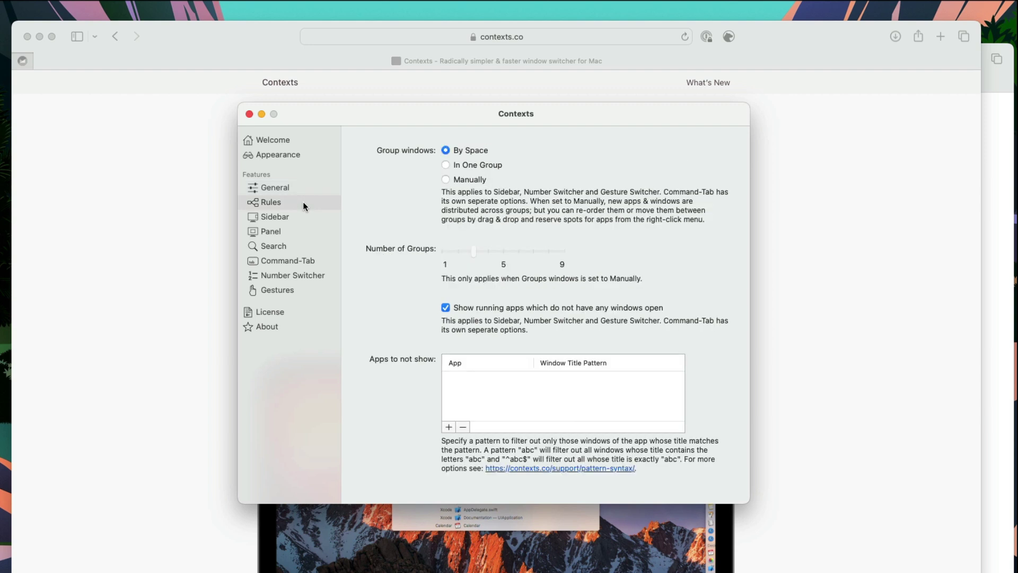
{"action": "key", "text": "Down"}
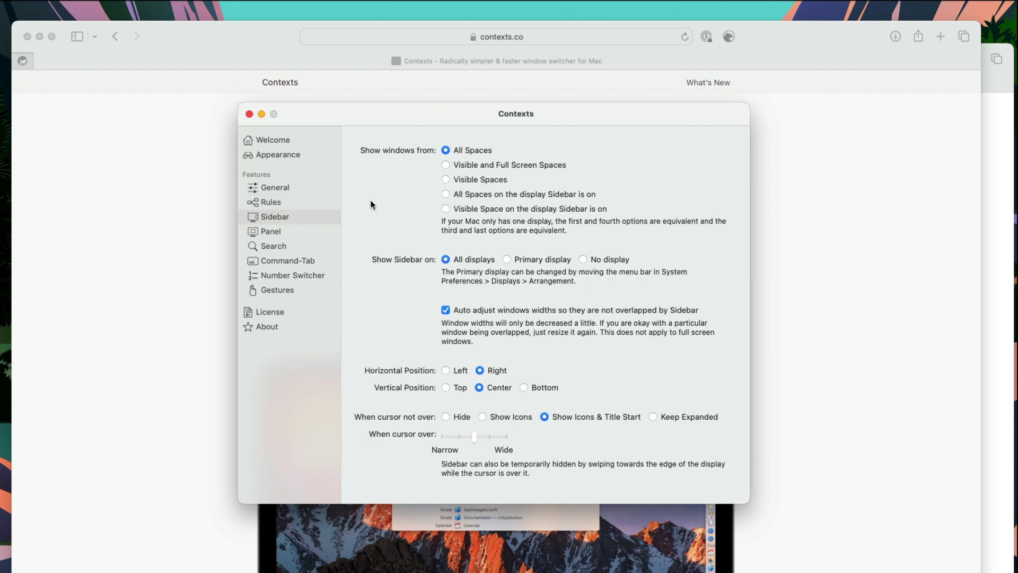
{"action": "left_click", "coordinate": [300, 232]}
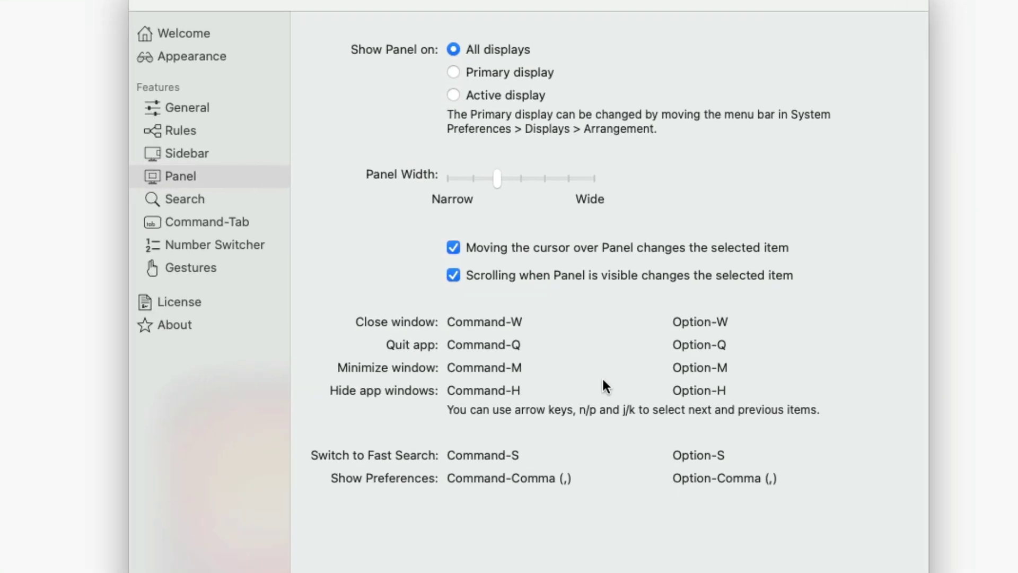
Quit Telegram from the Command-Tab window switcher list.
{"action": "key", "text": "super+Tab"}
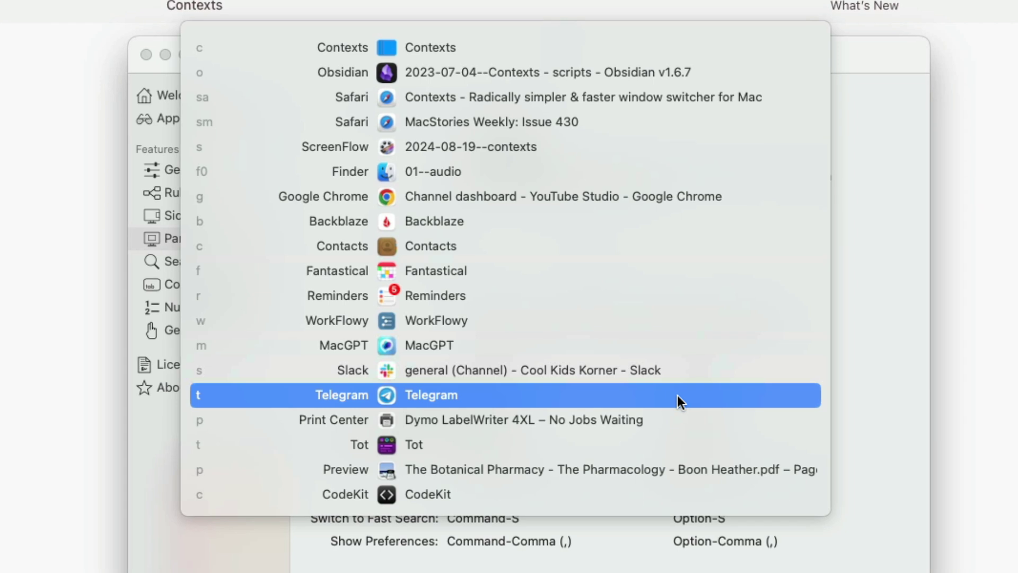
{"action": "key", "text": "super+w"}
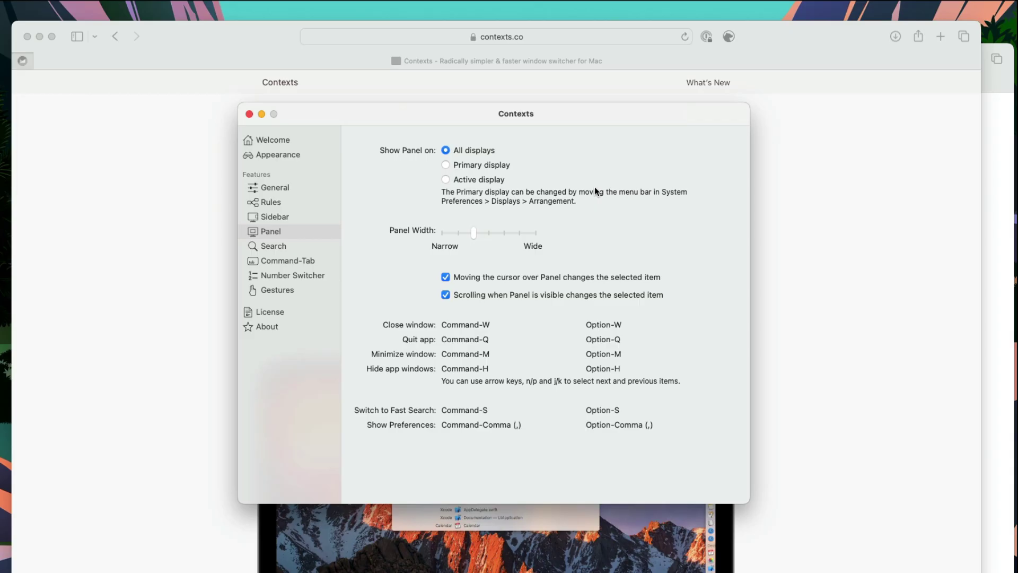
Fast-search the switcher for 'cont' and switch to the Contexts preferences result.
{"action": "key", "text": "super+Tab"}
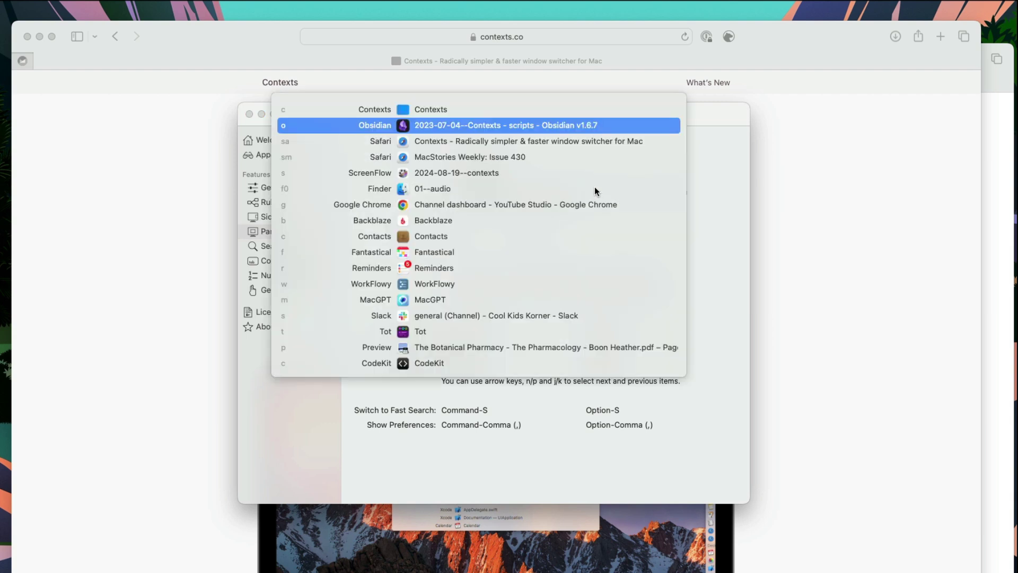
{"action": "key", "text": "super+s"}
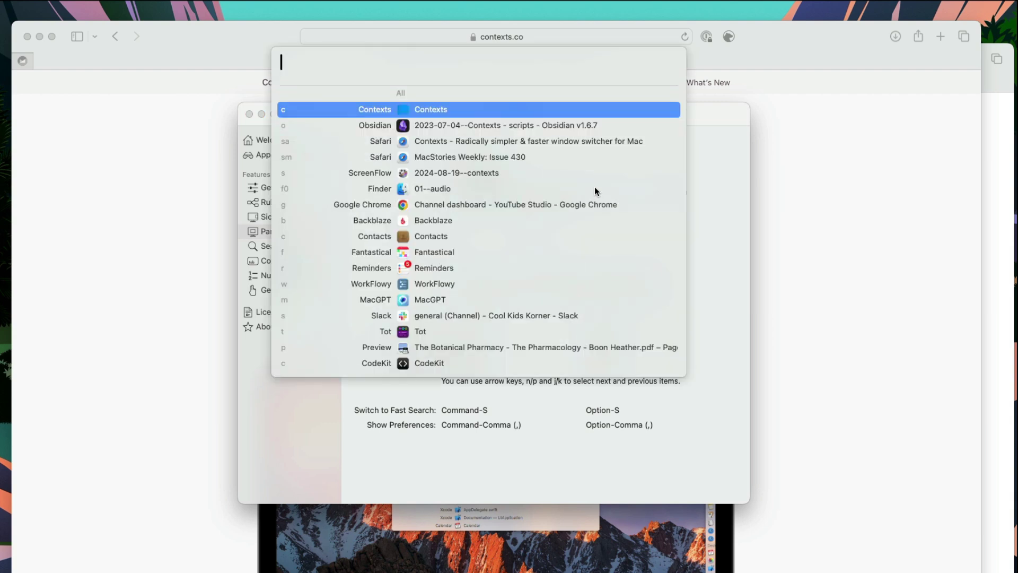
{"action": "type", "text": "cont"}
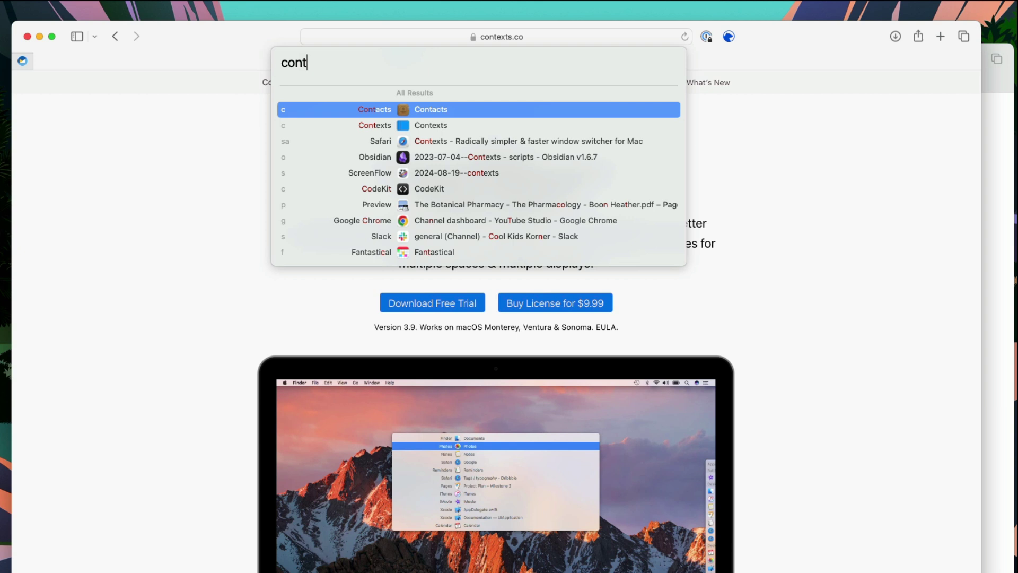
{"action": "key", "text": "Down"}
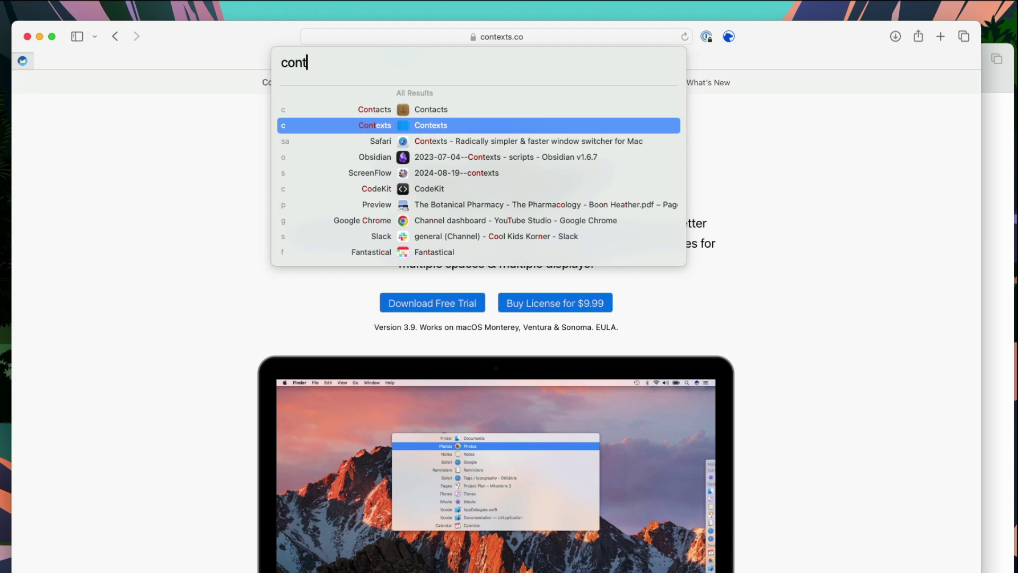
{"action": "key", "text": "Up"}
{"action": "key", "text": "Down"}
{"action": "key", "text": "Up"}
{"action": "key", "text": "Down"}
{"action": "key", "text": "Return"}
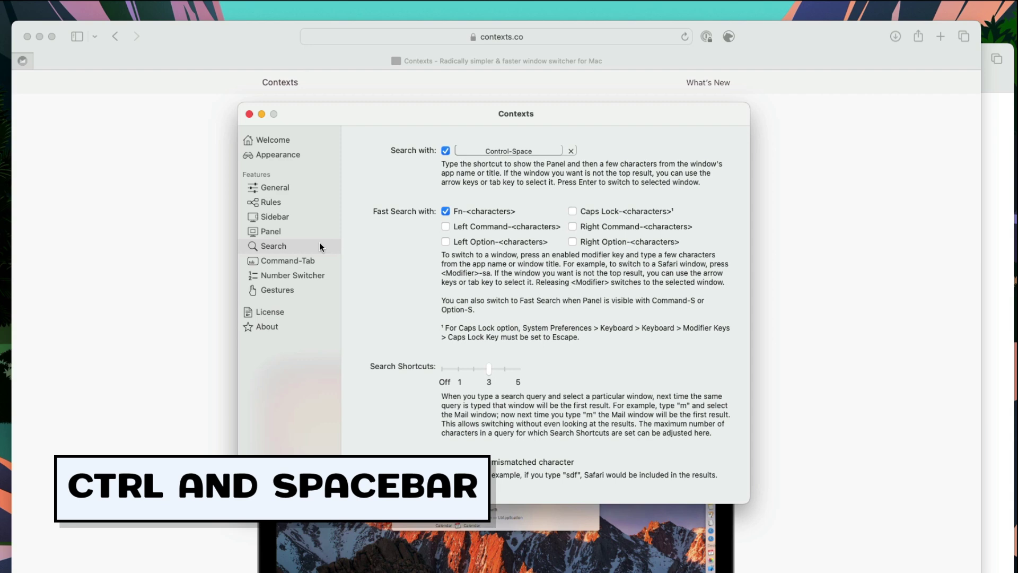
Briefly show and dismiss the Control-Space search panel, then view the Command-Tab settings.
{"action": "key", "text": "ctrl+space"}
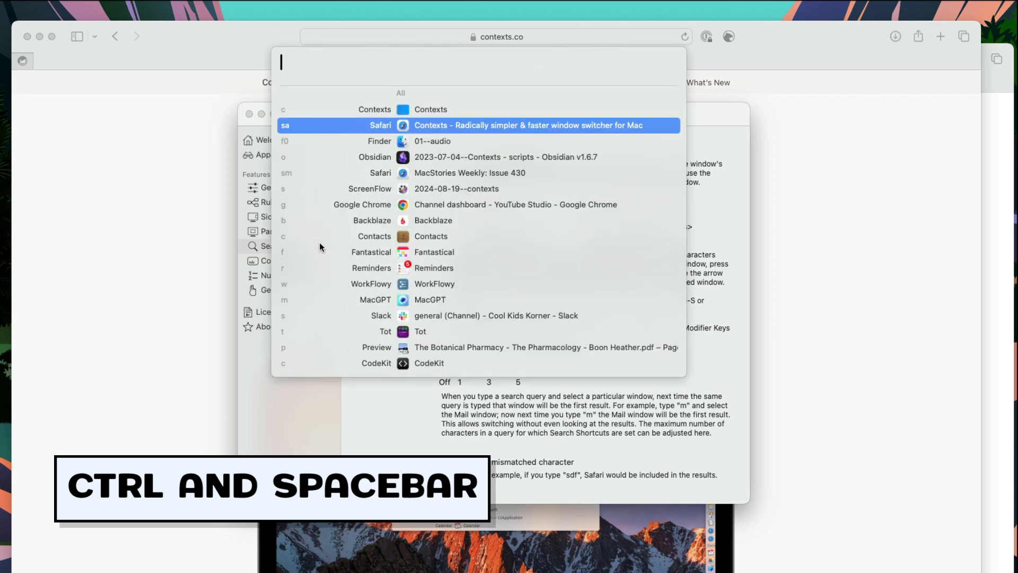
{"action": "key", "text": "Escape"}
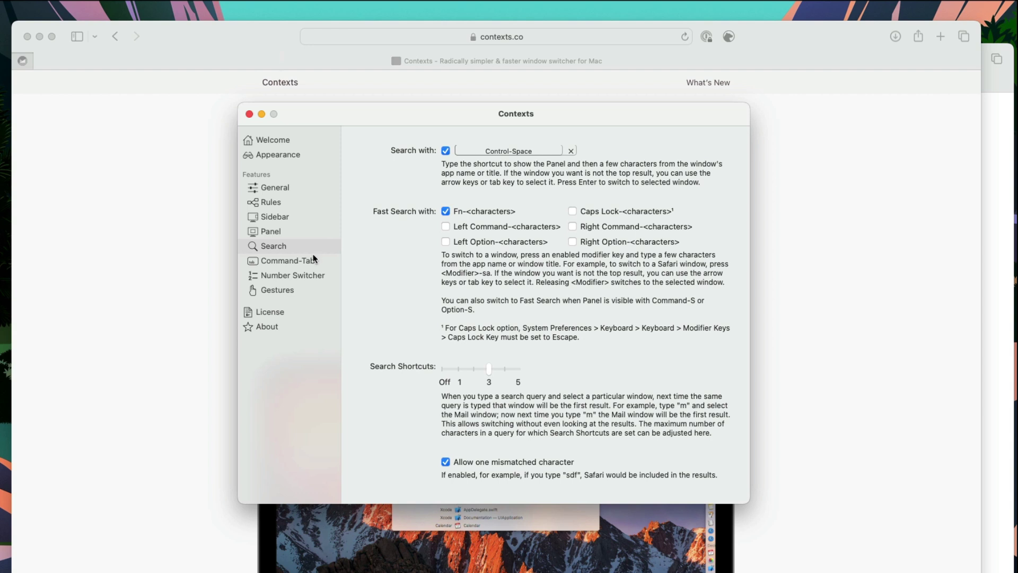
{"action": "left_click", "coordinate": [313, 260]}
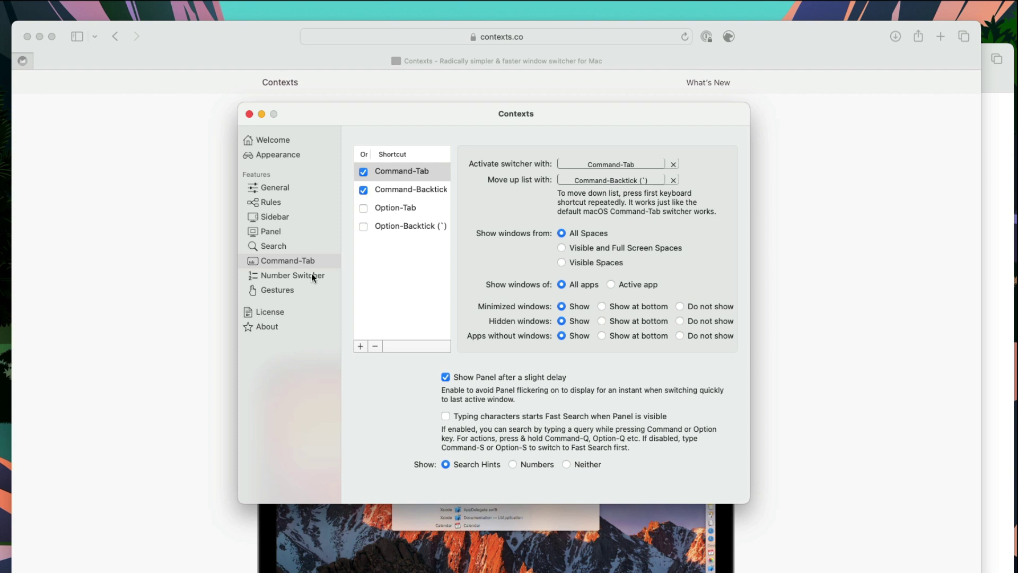
Show the Gestures pane in Contexts preferences.
{"action": "left_click", "coordinate": [304, 289]}
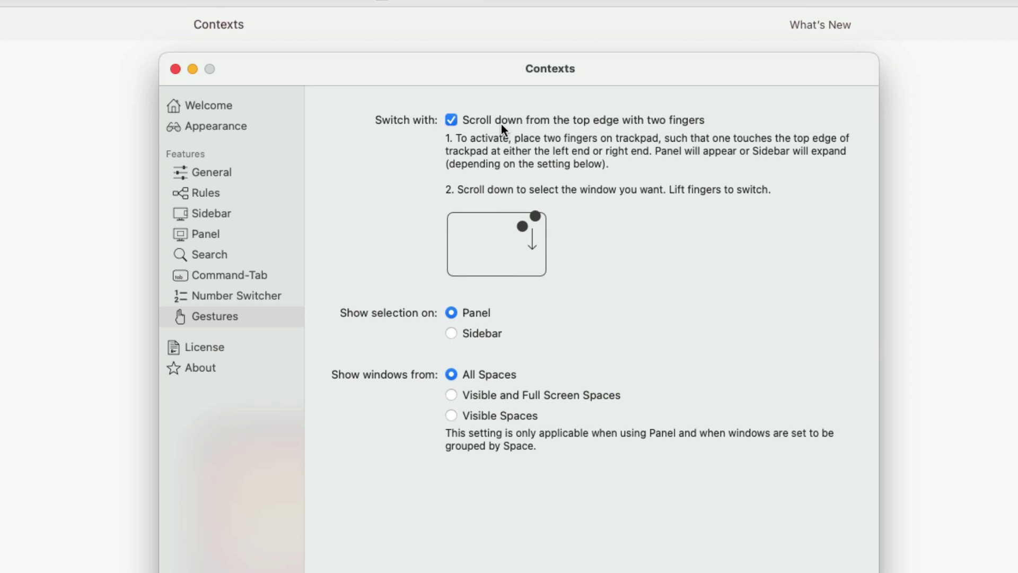
{"action": "scroll", "coordinate": [502, 124], "scroll_direction": "down", "scroll_amount": 2}
{"action": "scroll", "coordinate": [502, 125], "scroll_direction": "down", "scroll_amount": 1}
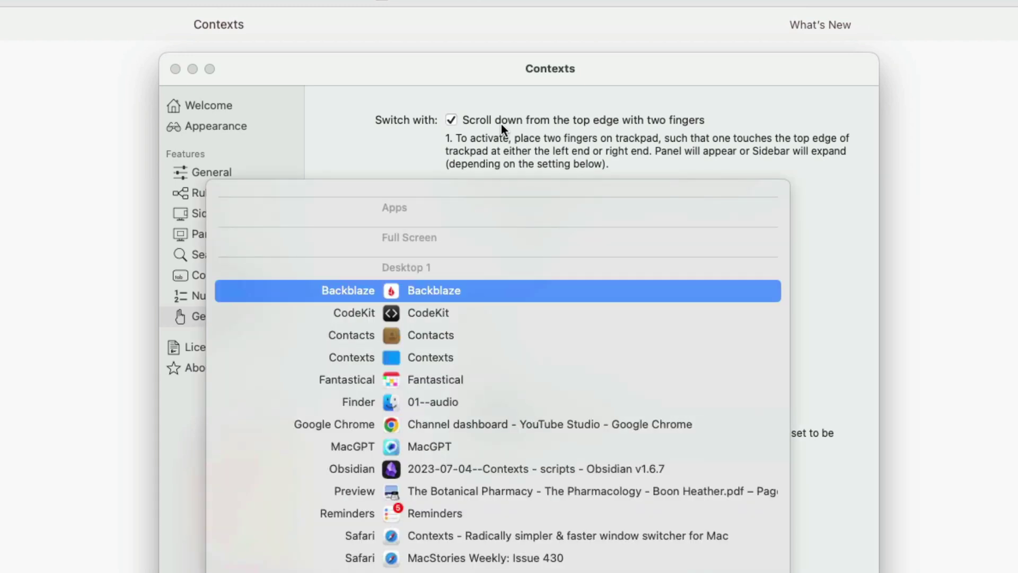
{"action": "scroll", "coordinate": [501, 124], "scroll_direction": "down", "scroll_amount": 1}
{"action": "scroll", "coordinate": [502, 124], "scroll_direction": "down", "scroll_amount": 1}
{"action": "scroll", "coordinate": [501, 125], "scroll_direction": "down", "scroll_amount": 5}
{"action": "scroll", "coordinate": [501, 124], "scroll_direction": "up", "scroll_amount": 5}
{"action": "scroll", "coordinate": [501, 124], "scroll_direction": "up", "scroll_amount": 1}
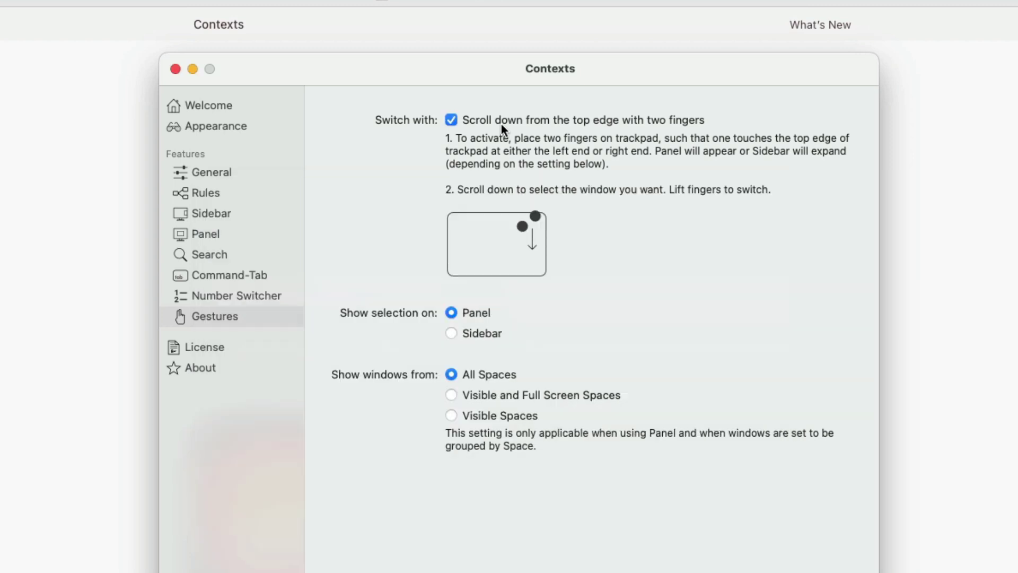
{"action": "scroll", "coordinate": [501, 124], "scroll_direction": "down", "scroll_amount": 4}
{"action": "scroll", "coordinate": [501, 124], "scroll_direction": "down", "scroll_amount": 1}
{"action": "scroll", "coordinate": [502, 124], "scroll_direction": "up", "scroll_amount": 1}
{"action": "scroll", "coordinate": [482, 153], "scroll_direction": "down", "scroll_amount": 1}
{"action": "scroll", "coordinate": [482, 153], "scroll_direction": "down", "scroll_amount": 3}
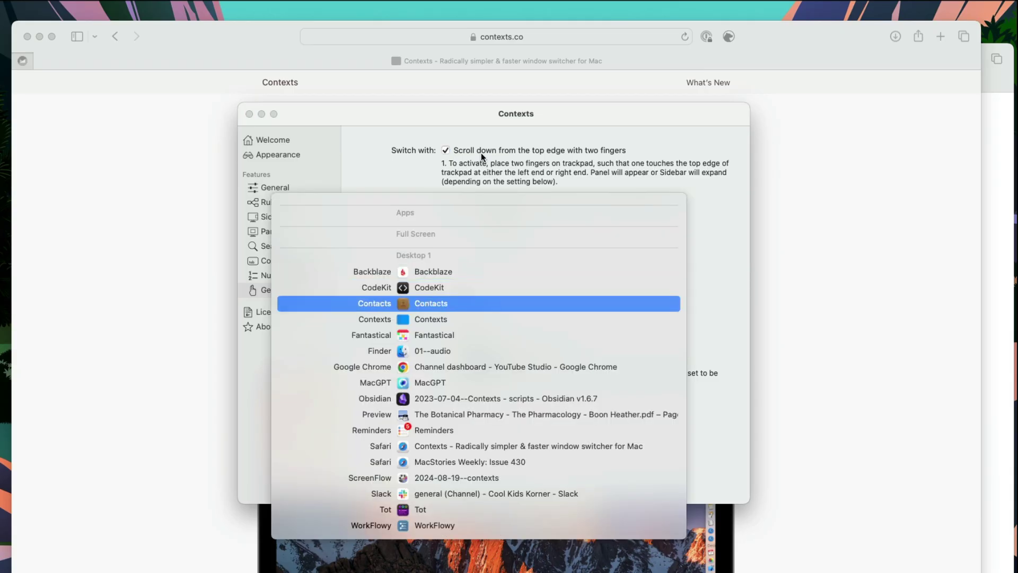
{"action": "scroll", "coordinate": [481, 153], "scroll_direction": "down", "scroll_amount": 5}
{"action": "scroll", "coordinate": [482, 153], "scroll_direction": "down", "scroll_amount": 4}
{"action": "scroll", "coordinate": [482, 153], "scroll_direction": "down", "scroll_amount": 2}
{"action": "scroll", "coordinate": [481, 153], "scroll_direction": "up", "scroll_amount": 2}
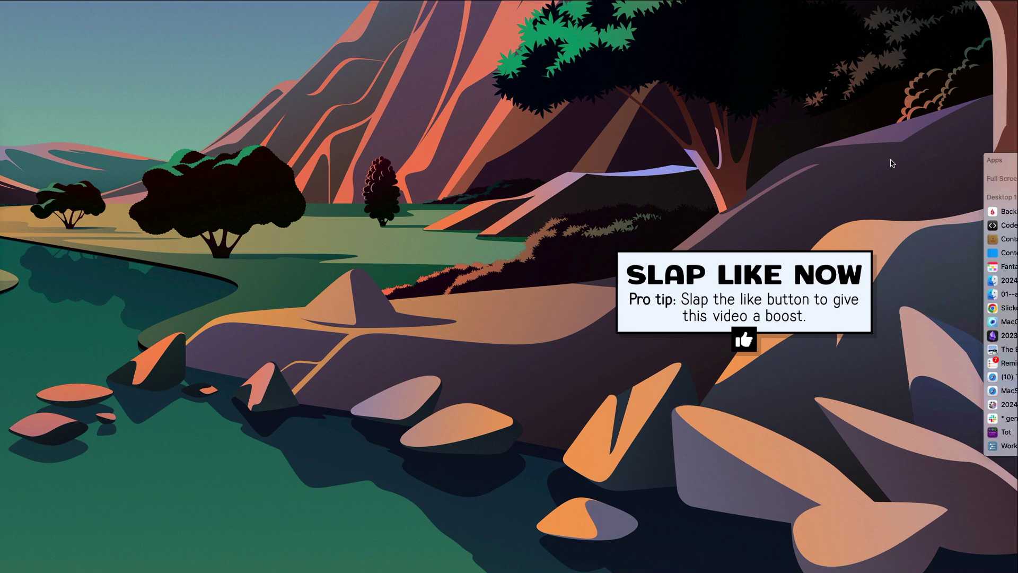
{"action": "mouse_move", "coordinate": [1012, 170]}
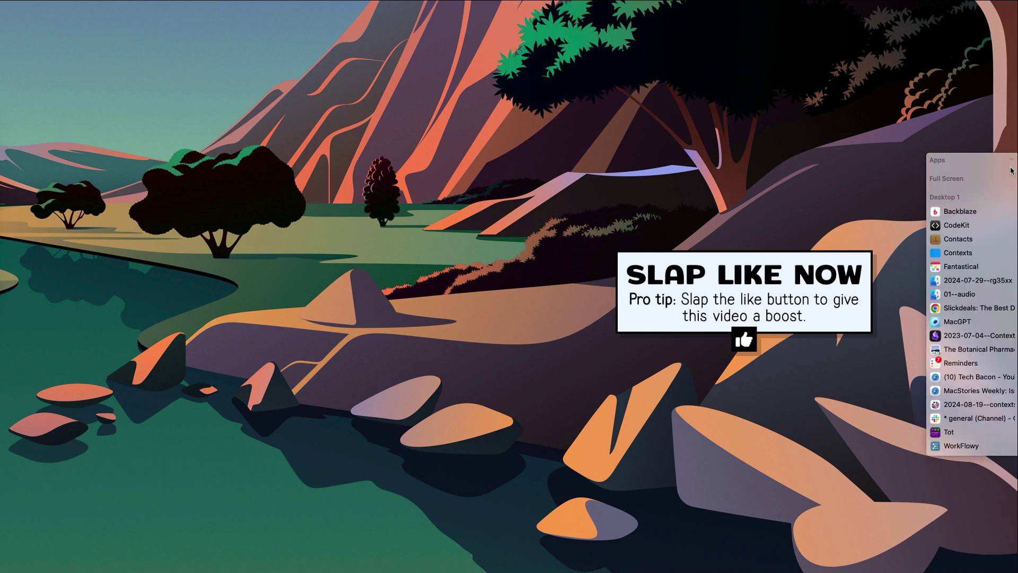
Set the sidebar's display option to Show Icons & Title Start.
{"action": "left_click", "coordinate": [1012, 163]}
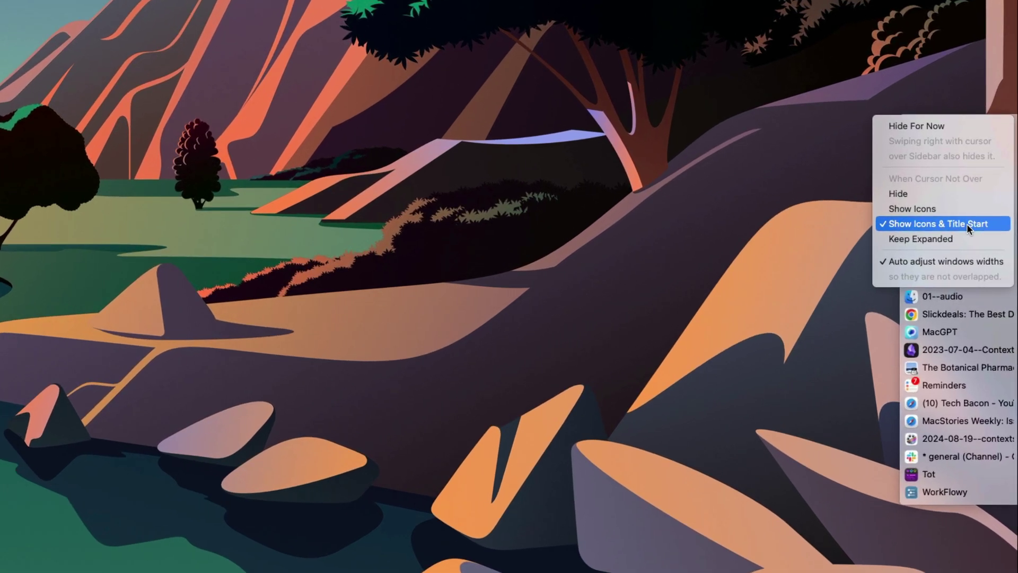
{"action": "left_click", "coordinate": [964, 224]}
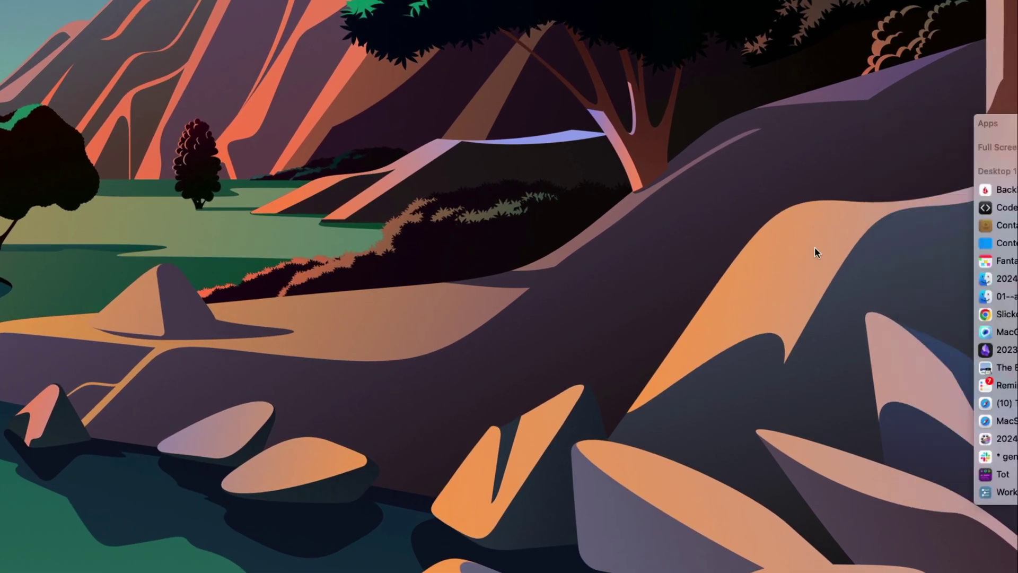